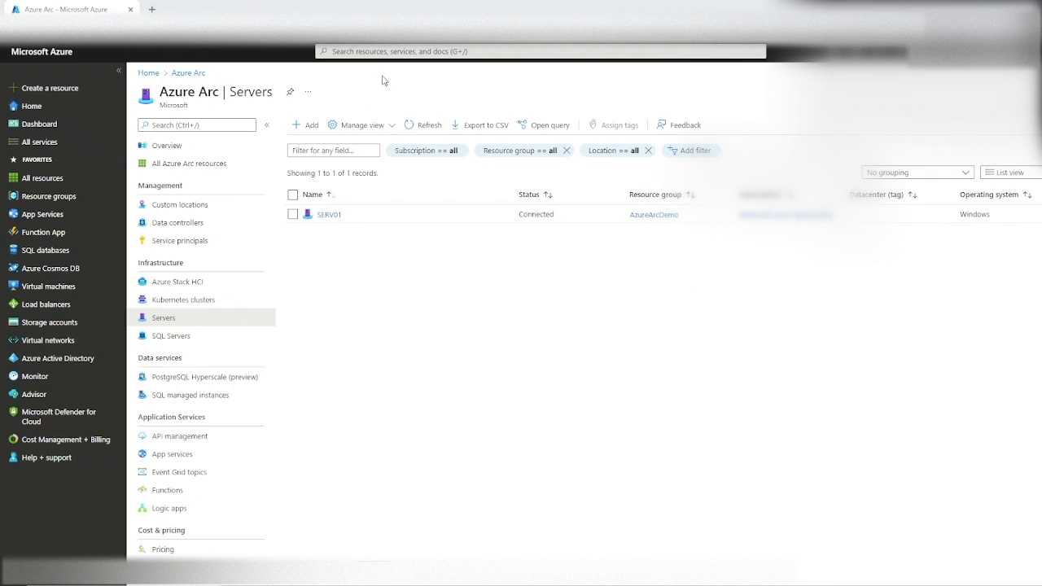
Step: Go to the Log Analytics workspaces service and open the SentinelLog workspace
left_click(392, 52)
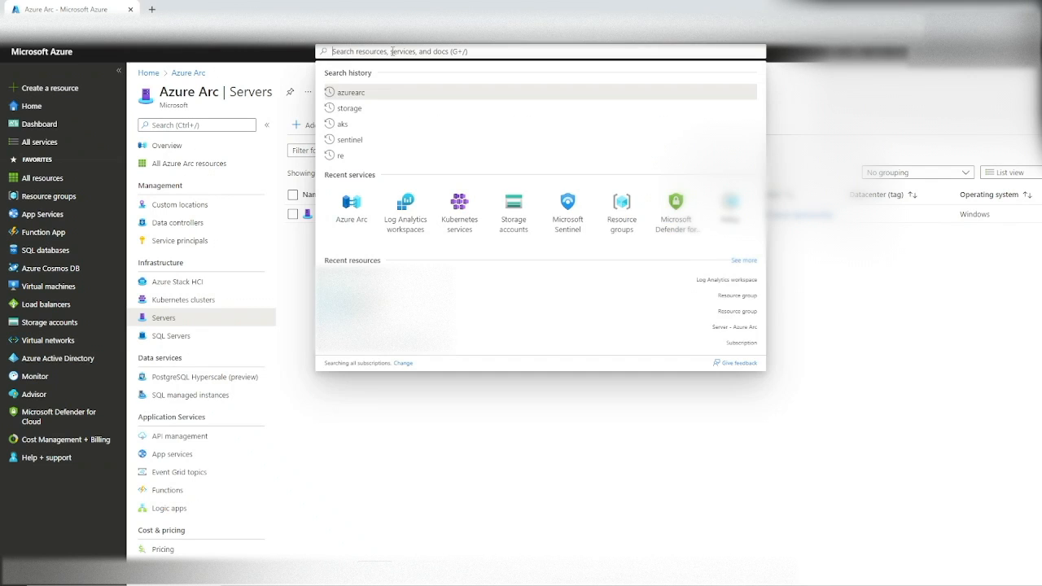
left_click(405, 213)
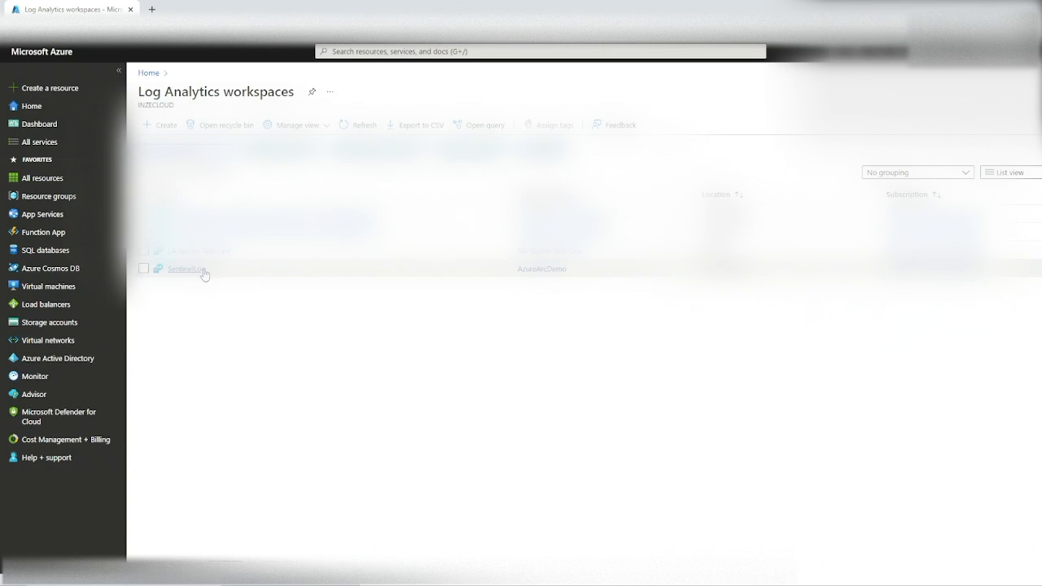
left_click(201, 271)
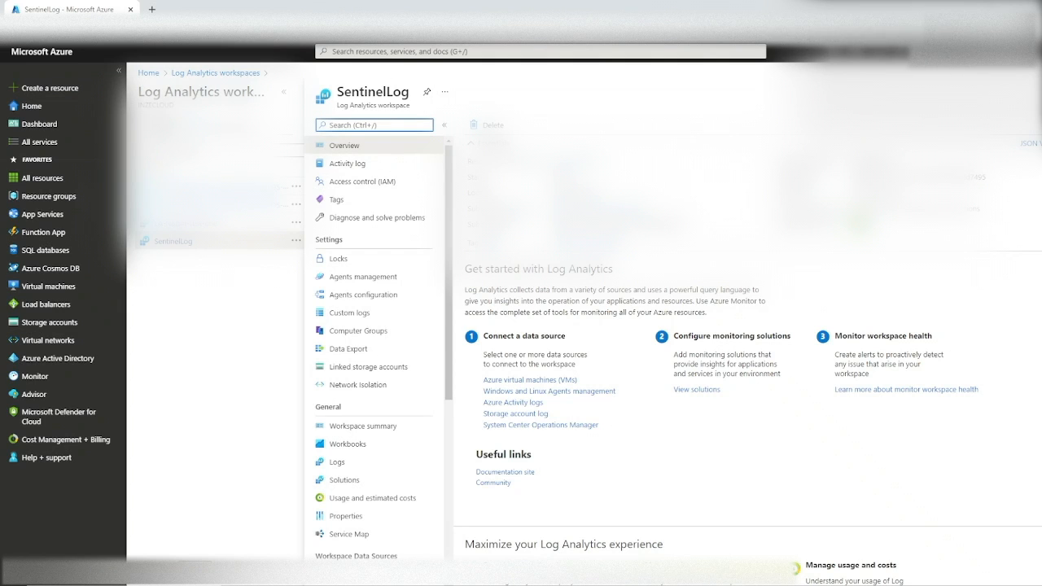
left_click(155, 125)
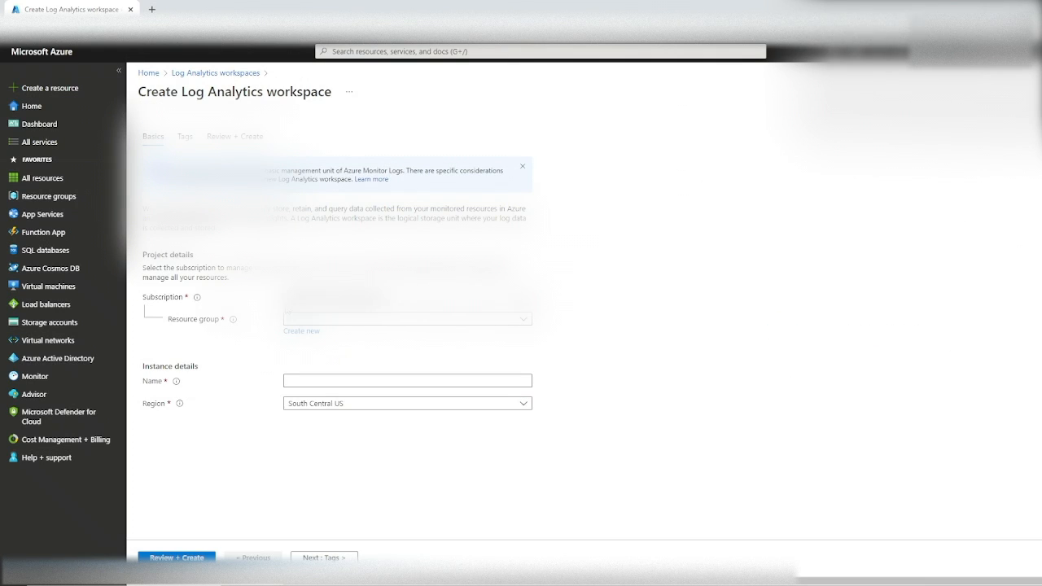
left_click(341, 324)
left_click(327, 378)
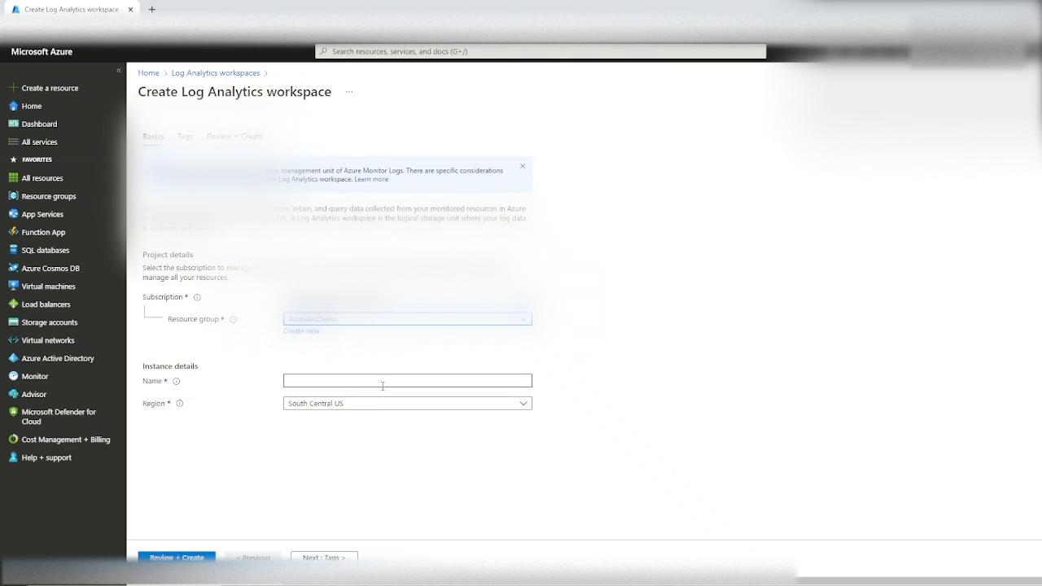
left_click(366, 409)
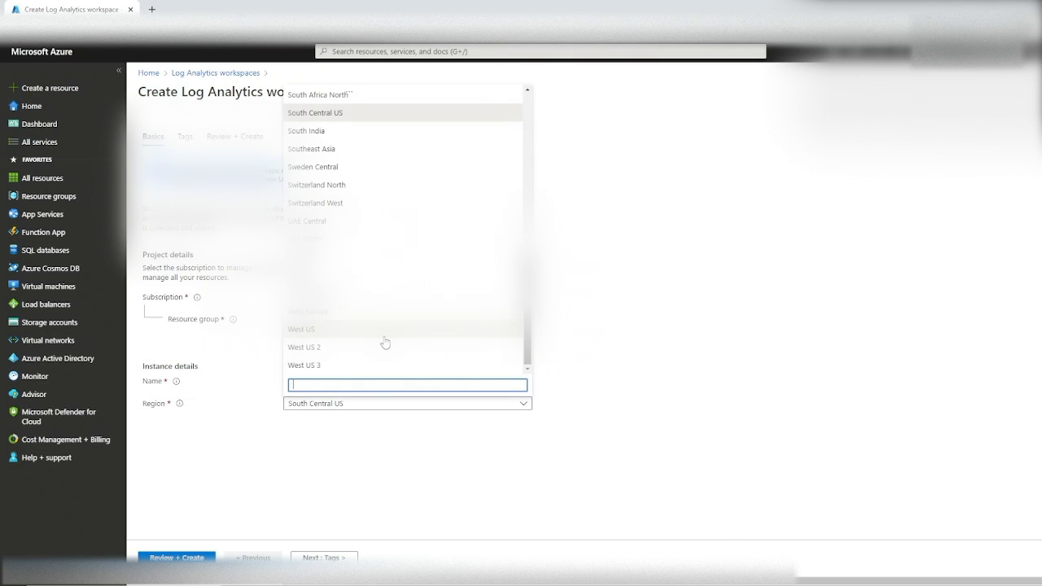
left_click(391, 458)
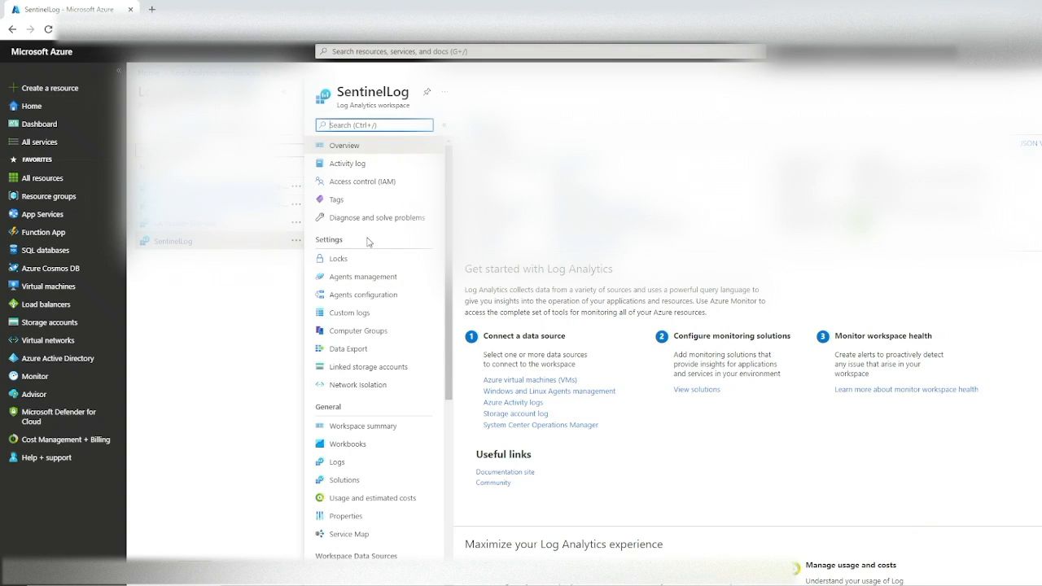
Step: Open SentinelLog's Agents management page and select its workspace ID and primary key
left_click(358, 276)
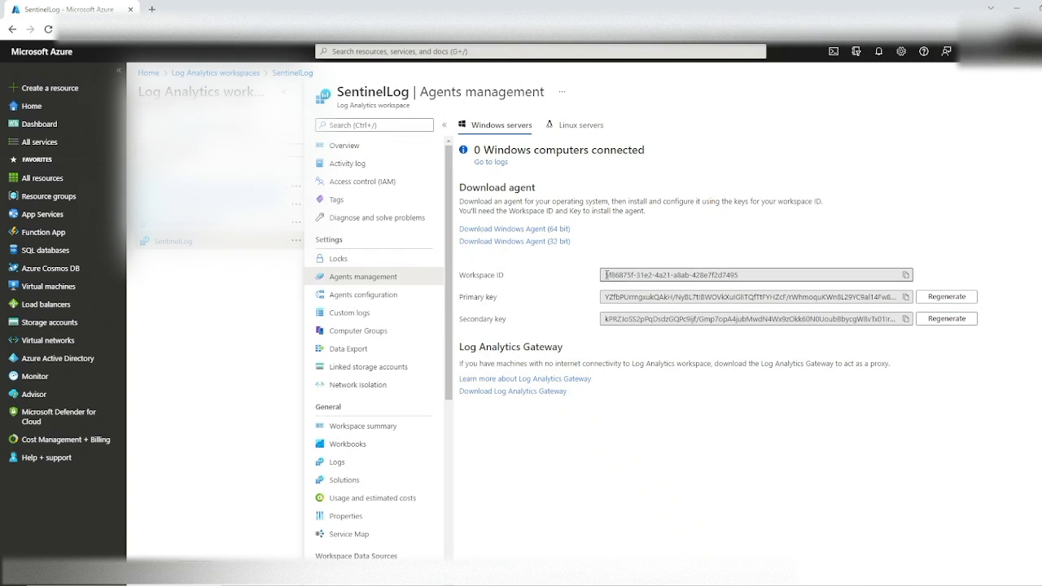
left_click_drag(603, 275, 725, 289)
key("ctrl+c")
left_click_drag(604, 296, 910, 286)
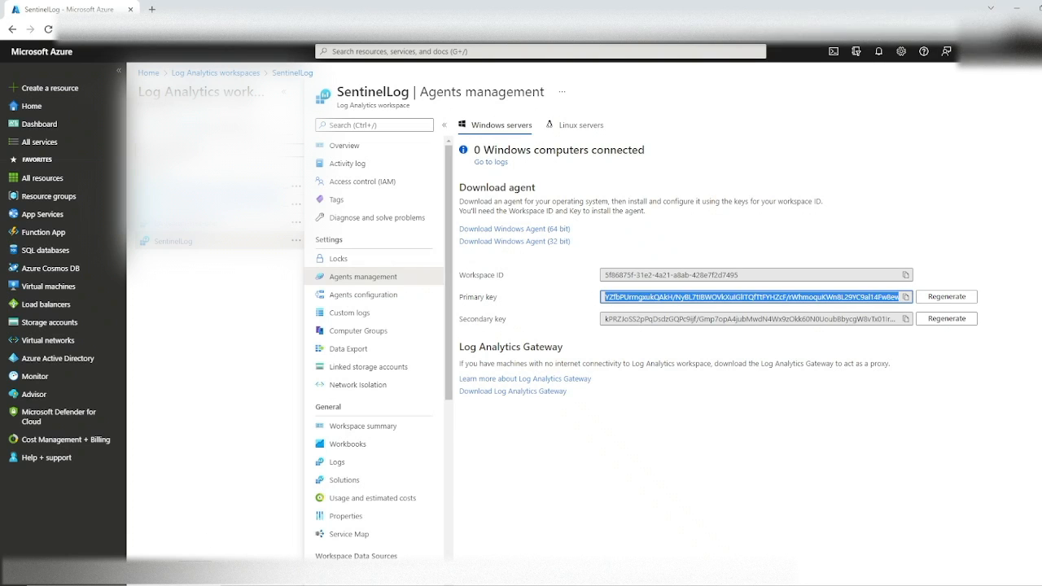
Step: Open a blank Notepad (Bloc-notes) window and move it clear of the workspace ID and key fields
left_click(196, 575)
type("bloc")
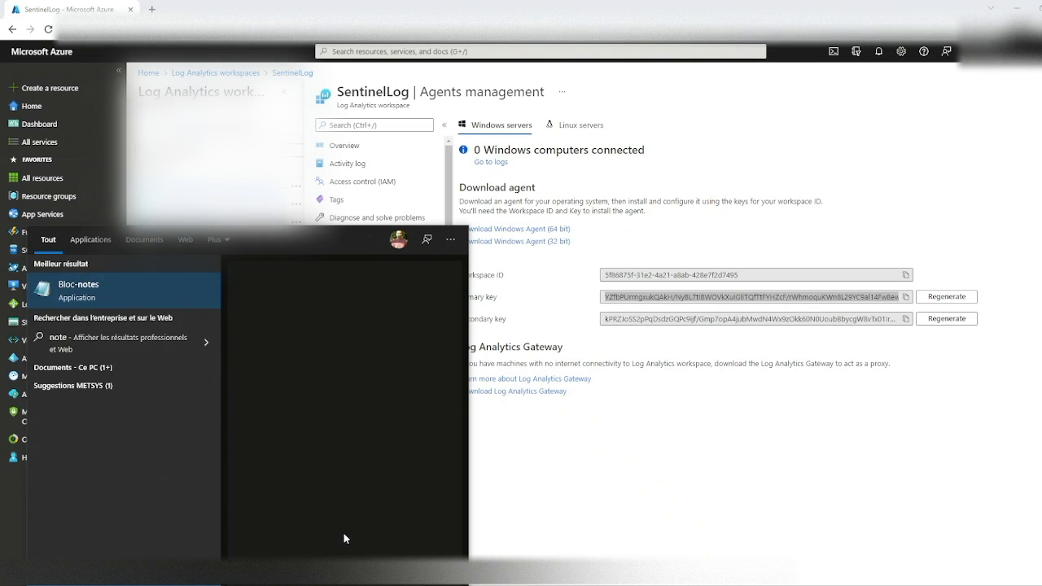
key("Return")
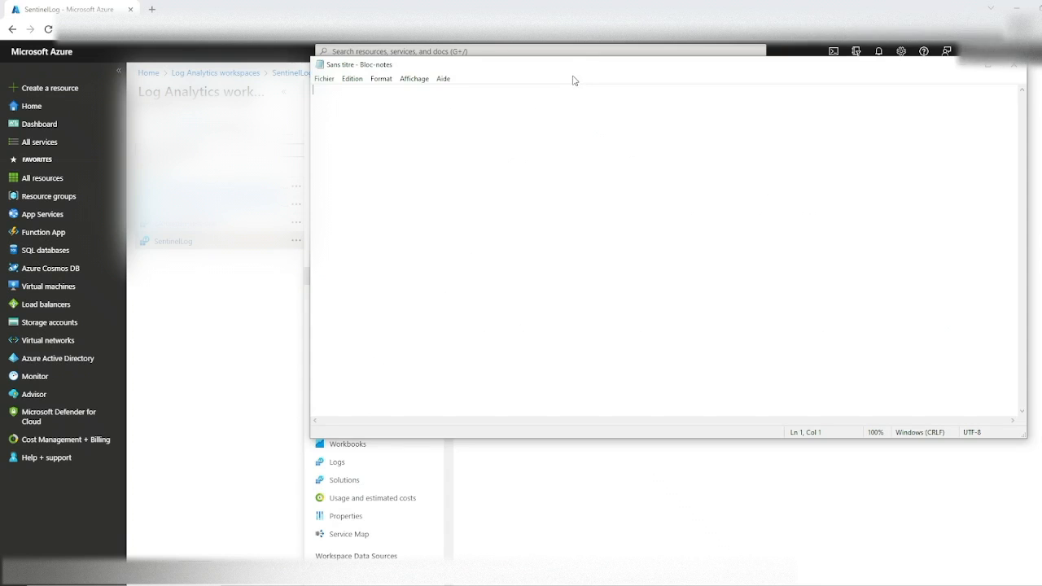
left_click_drag(573, 70, 477, 284)
Step: Copy the SentinelLog workspace ID and primary key into the Notepad note on separate lines
left_click(908, 280)
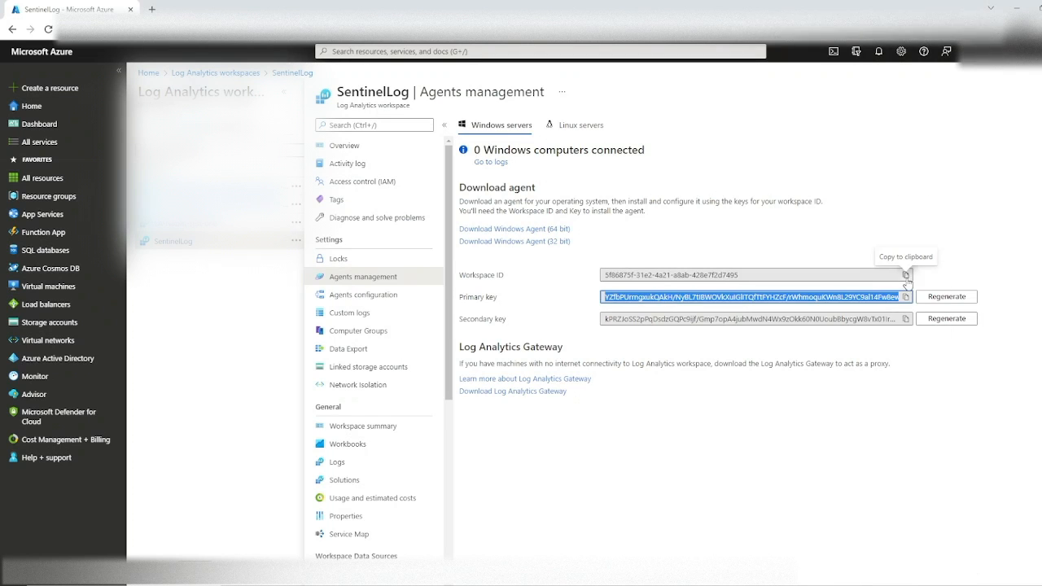
key("alt+Tab")
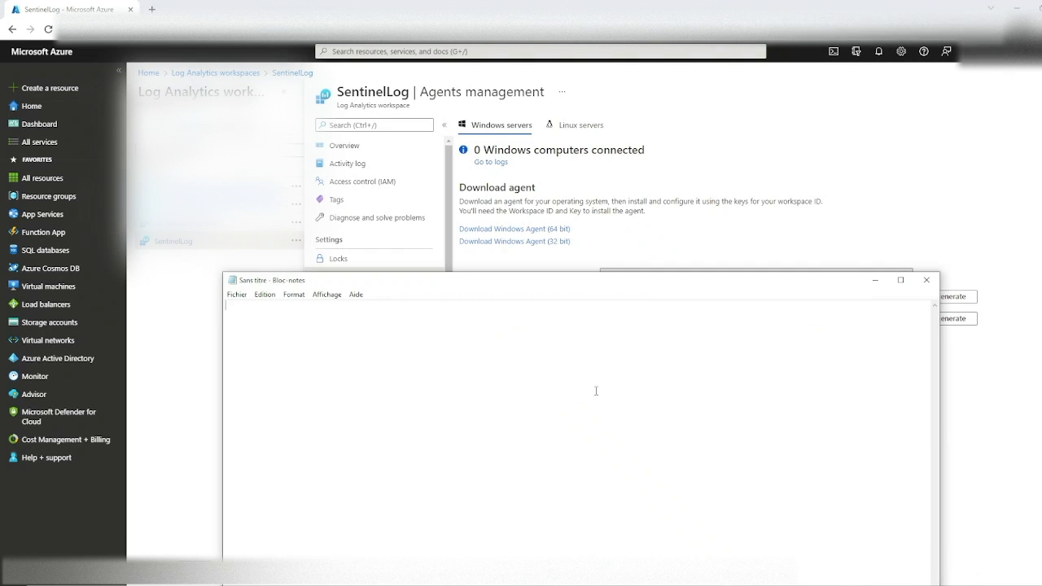
key("ctrl+v")
key("alt+Tab")
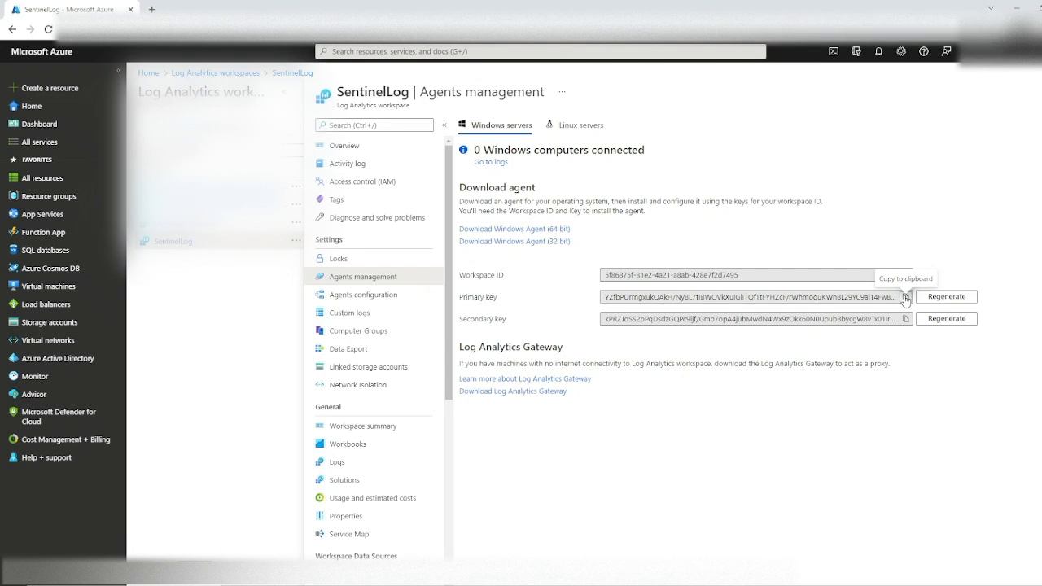
left_click(847, 583)
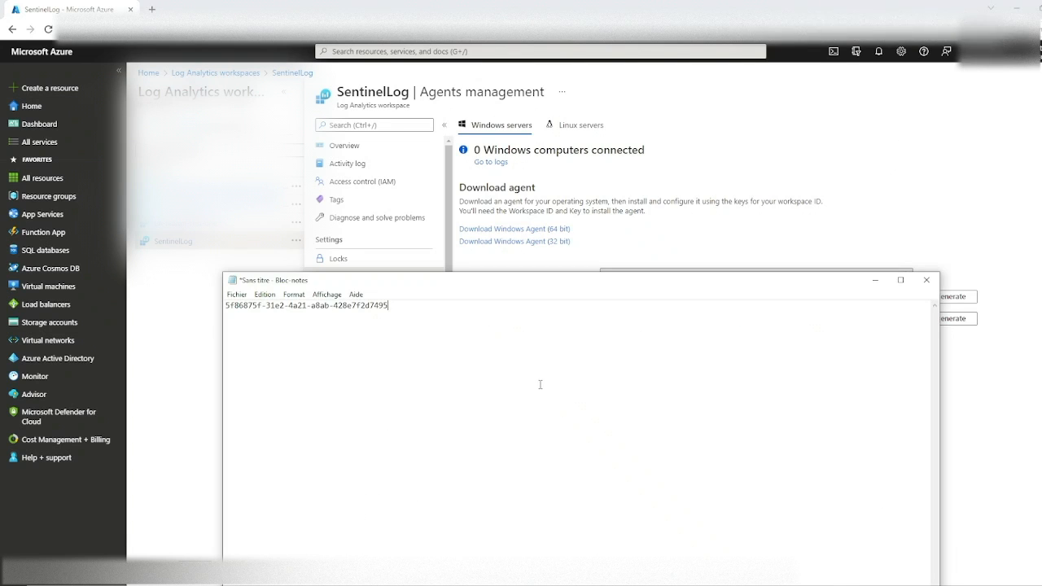
key("ctrl+v")
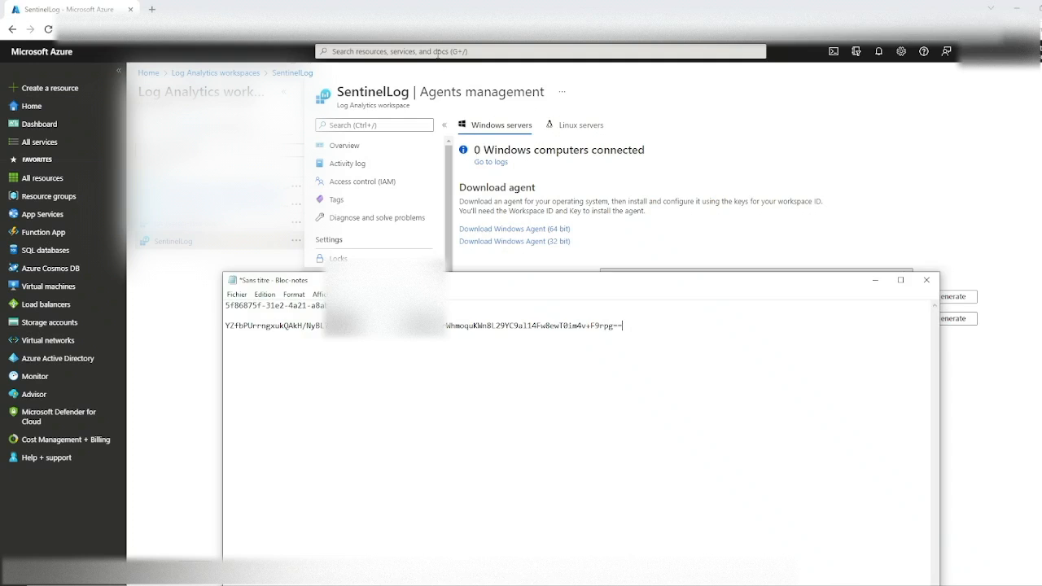
Step: Return to the Azure Arc service in the Azure portal and open the server SERV01
left_click(438, 52)
left_click(406, 210)
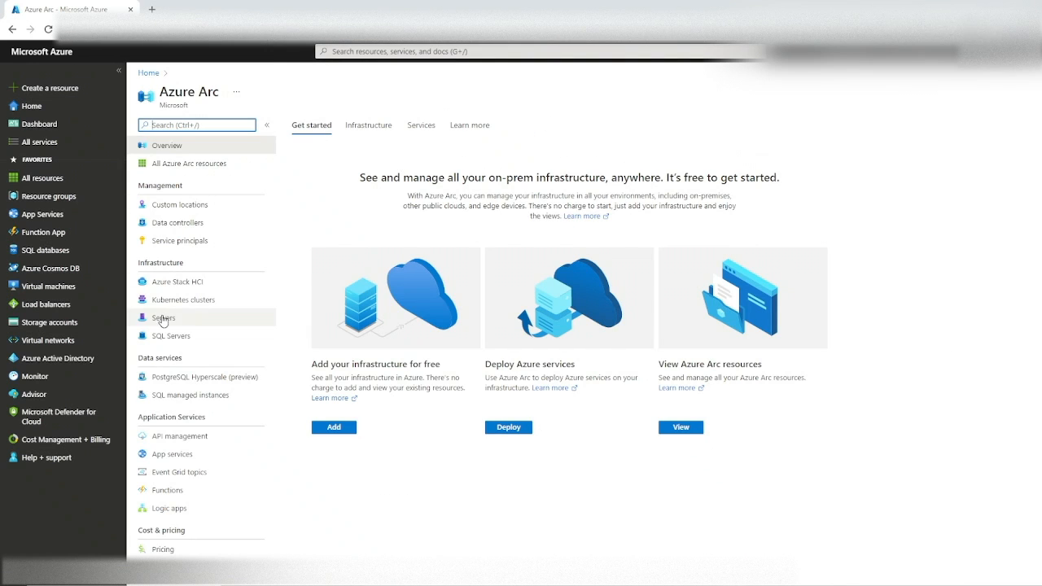
left_click(244, 319)
left_click(325, 214)
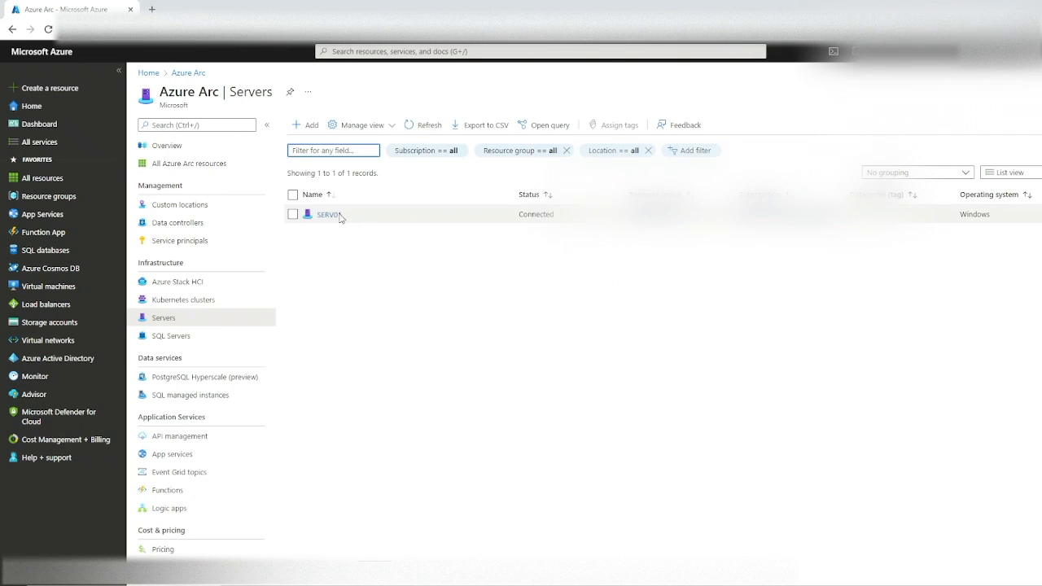
left_click(331, 219)
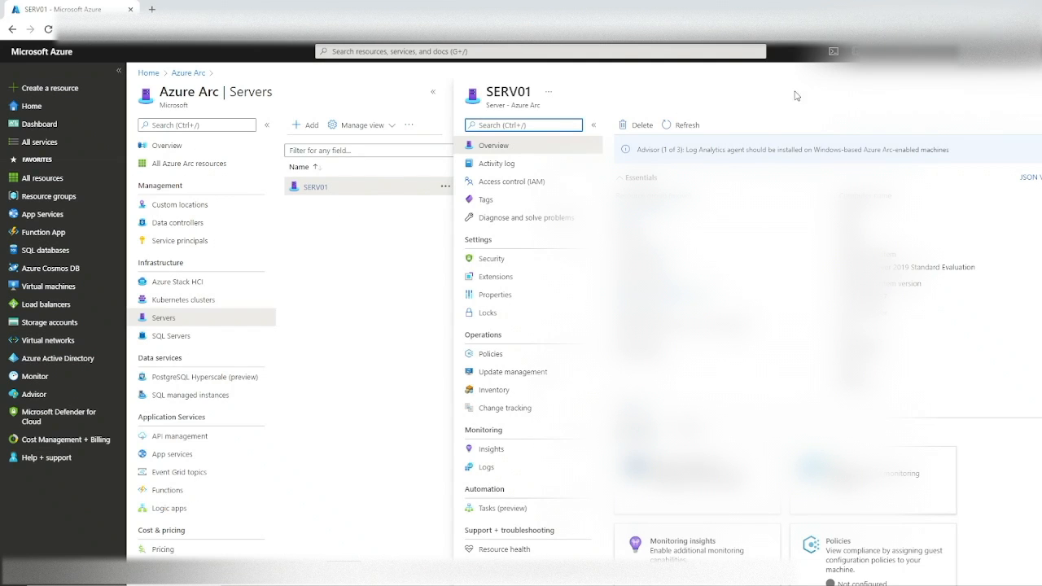
Step: Start adding the Log Analytics Agent - Azure Arc extension to SERV01
left_click(495, 277)
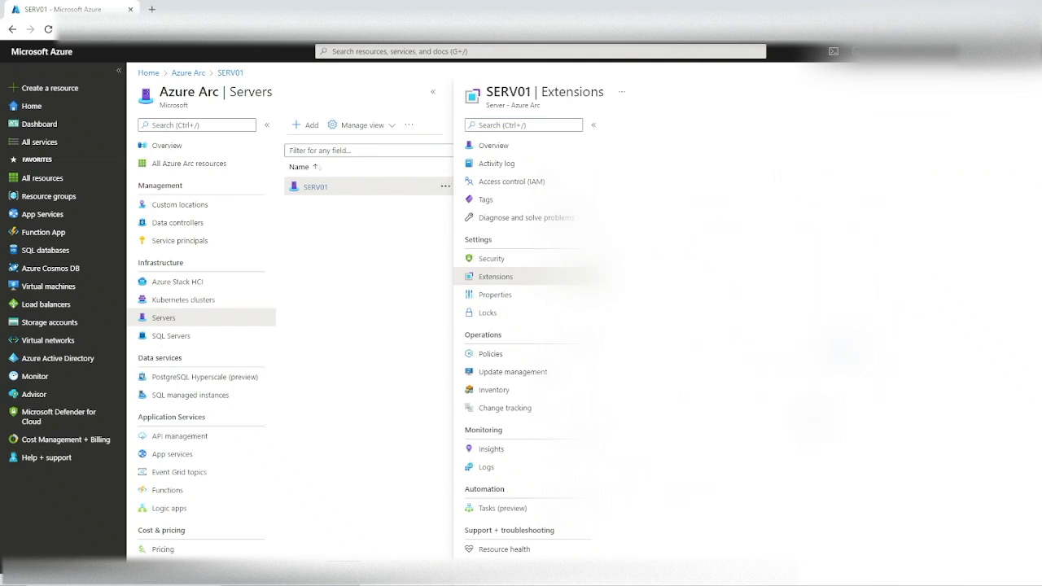
left_click(633, 125)
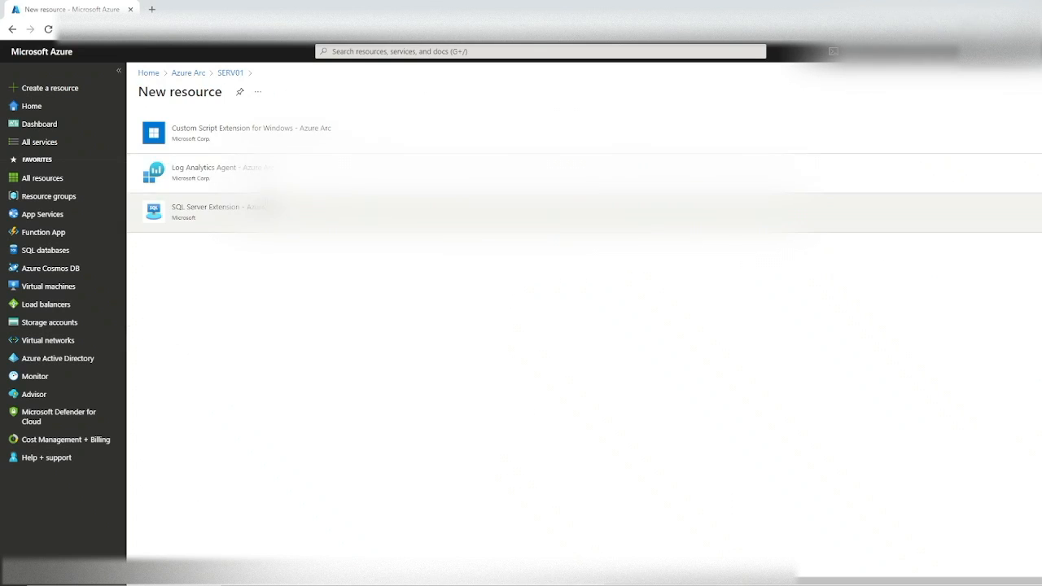
left_click(236, 183)
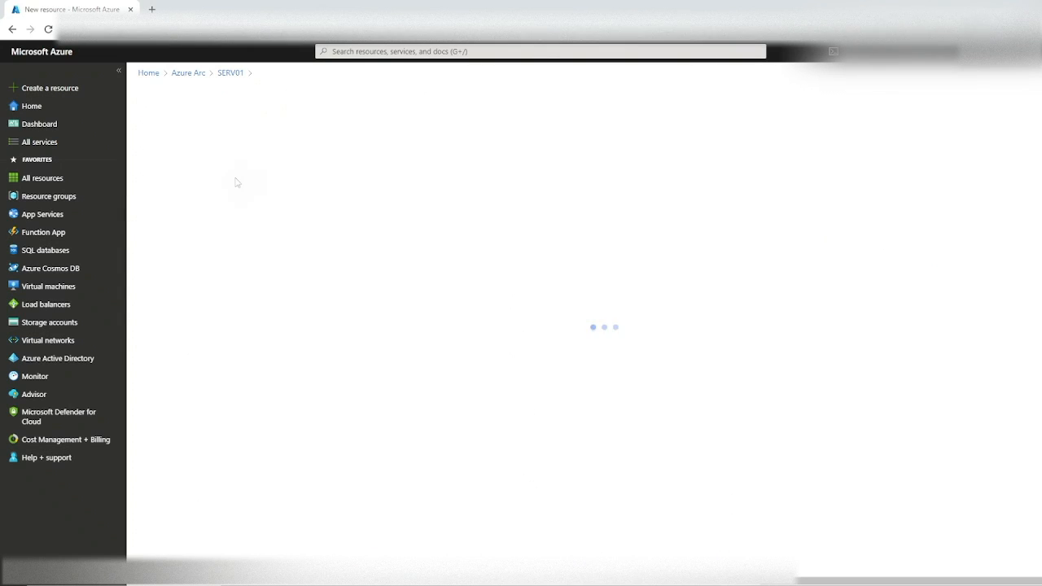
left_click(166, 546)
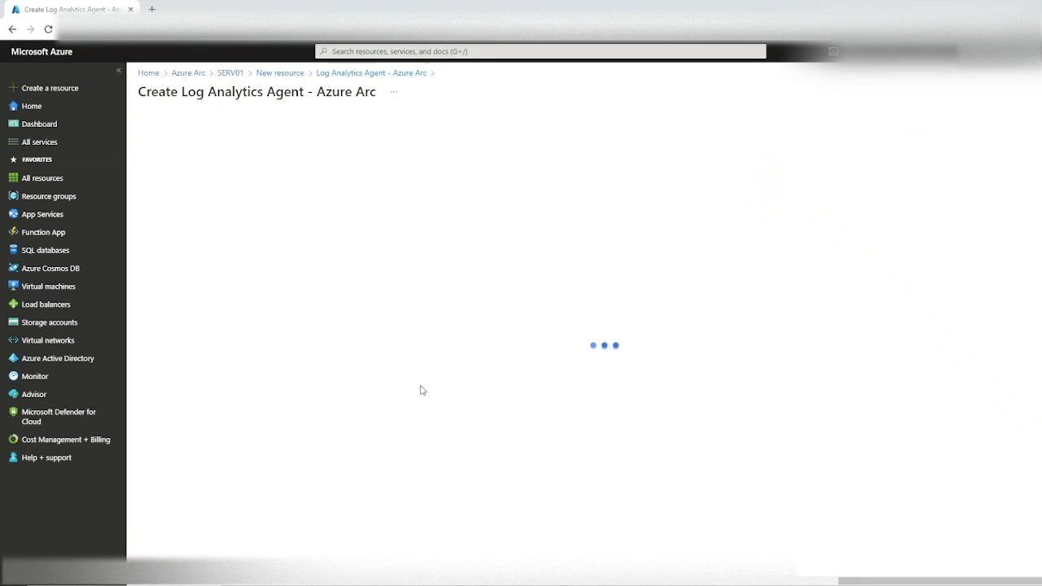
Step: Copy the workspace ID from the Notepad note into the extension's Workspace Id field
left_click(835, 579)
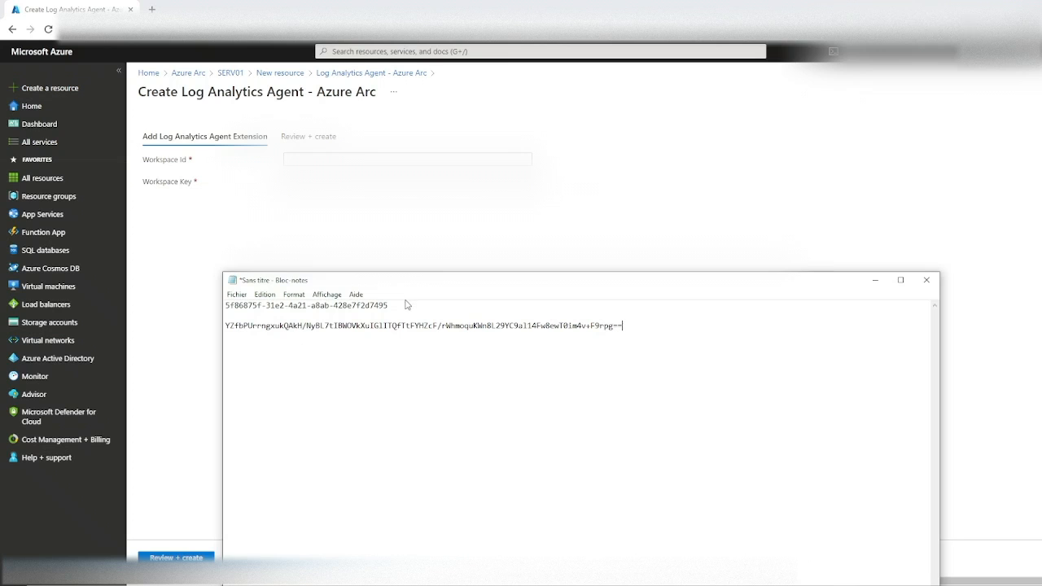
left_click_drag(406, 305, 226, 305)
key("ctrl+c")
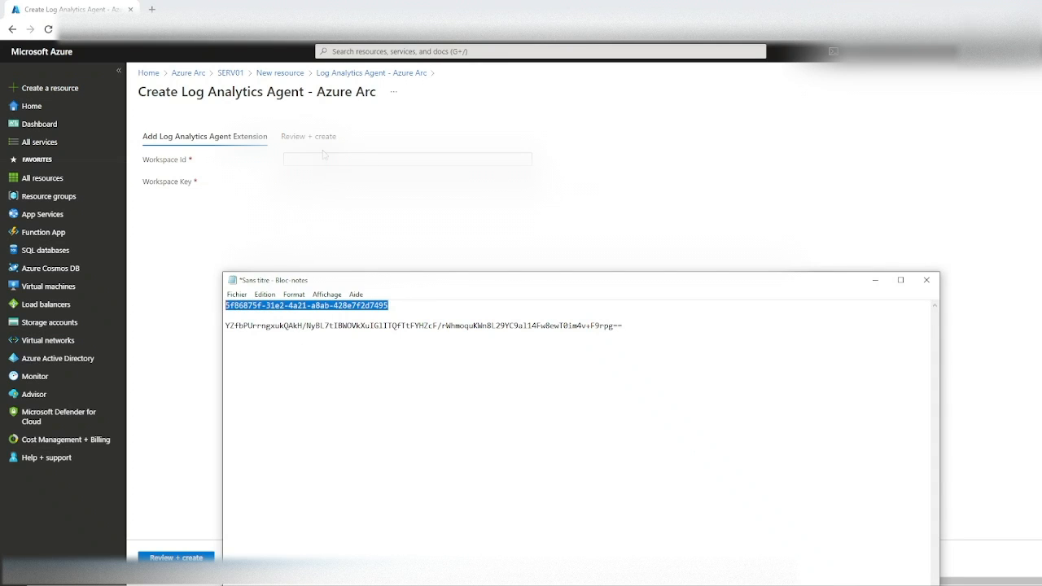
left_click(326, 158)
key("ctrl+v")
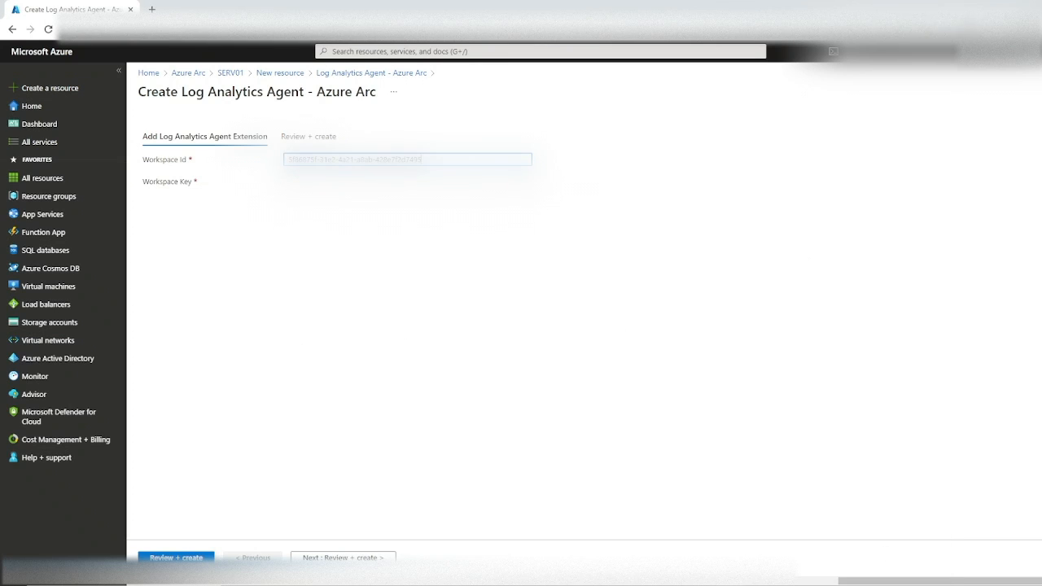
Step: Copy the primary key from the Notepad note into the extension's Workspace Key field
left_click(898, 582)
left_click_drag(639, 320, 216, 334)
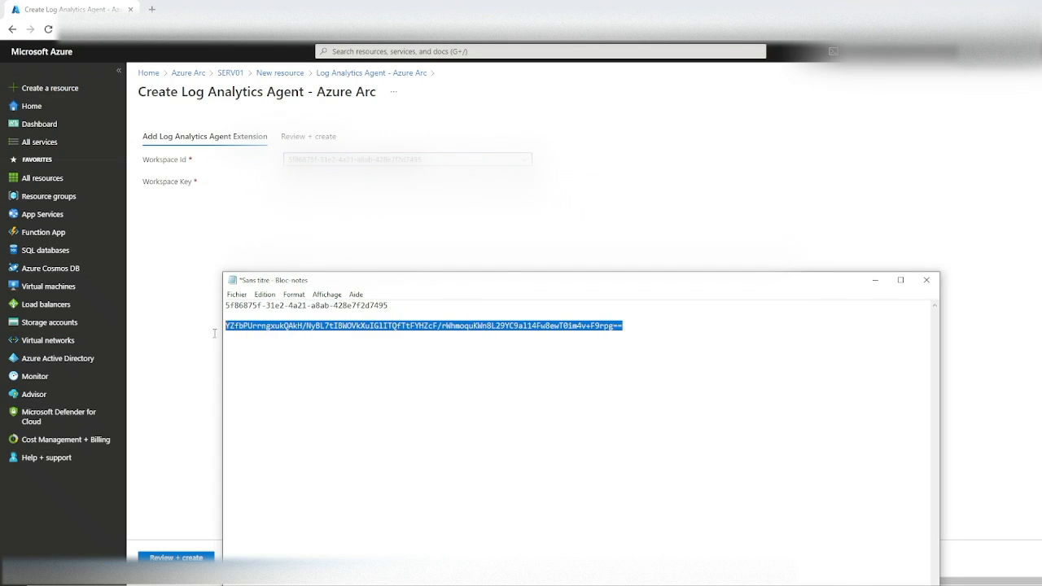
left_click(330, 181)
key("ctrl+v")
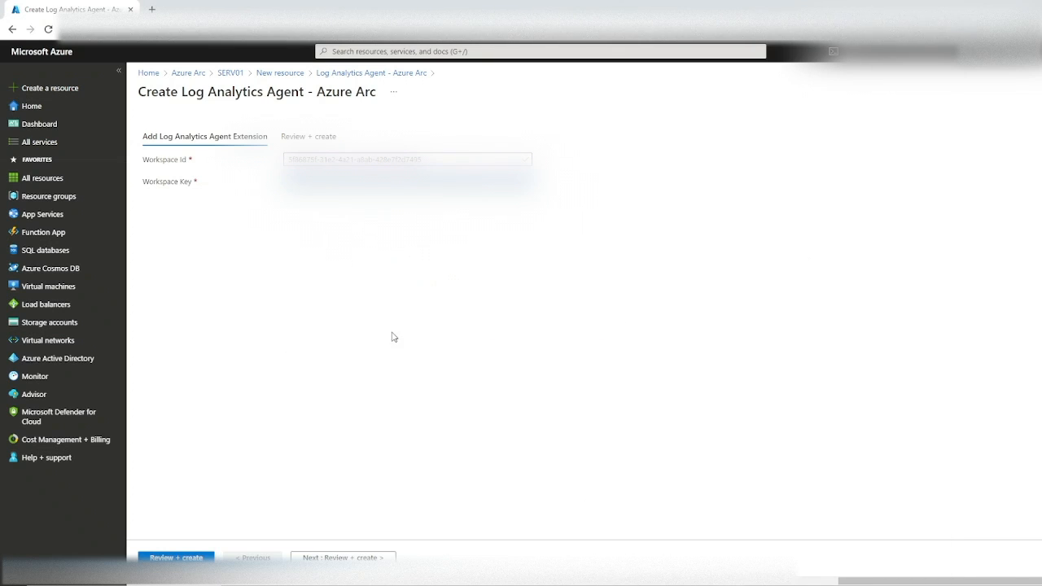
Step: Review and create the Log Analytics Agent extension, and check the notifications for its deployment
left_click(343, 557)
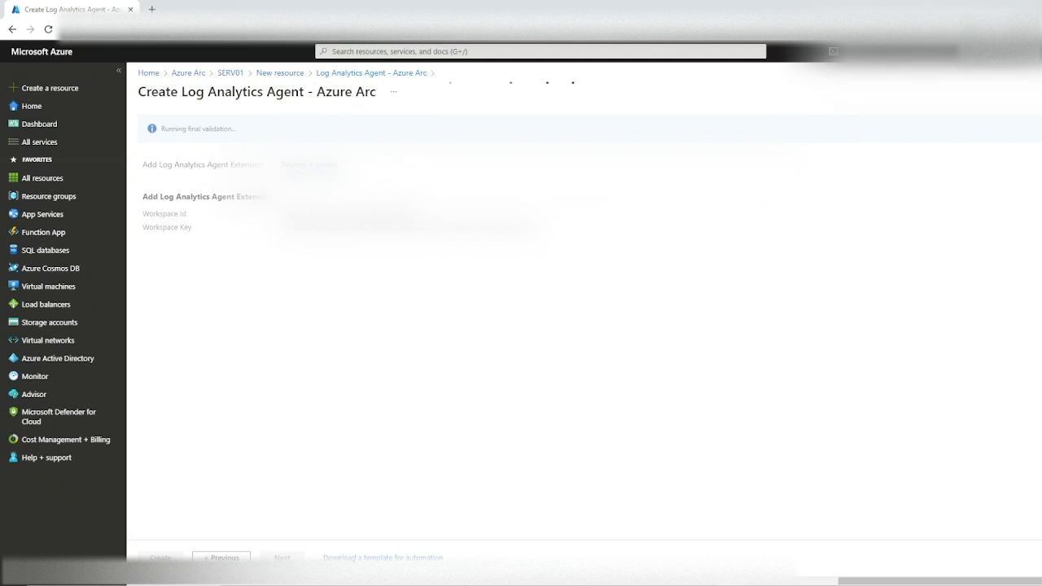
left_click(161, 557)
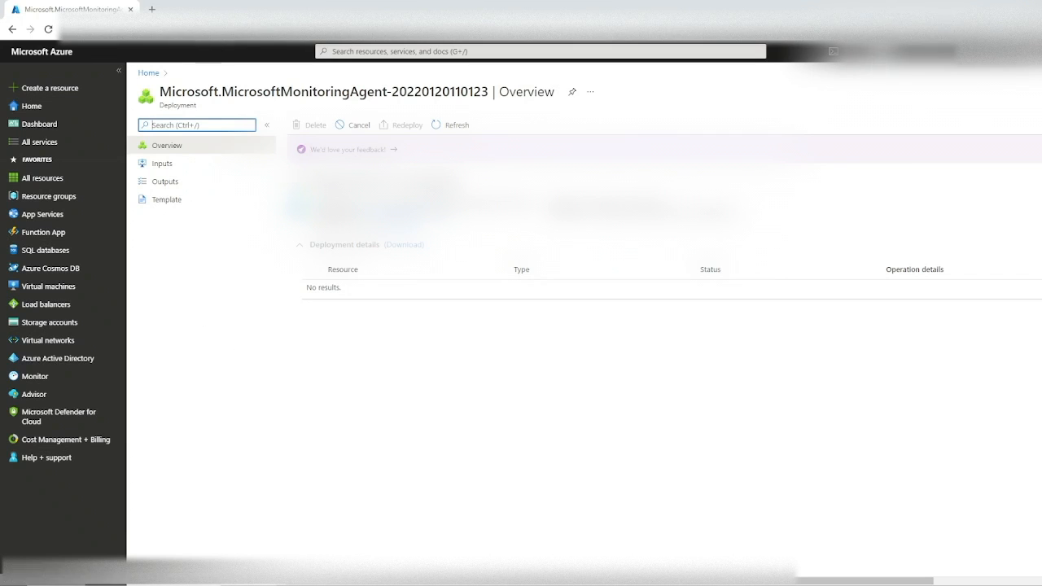
left_click(879, 51)
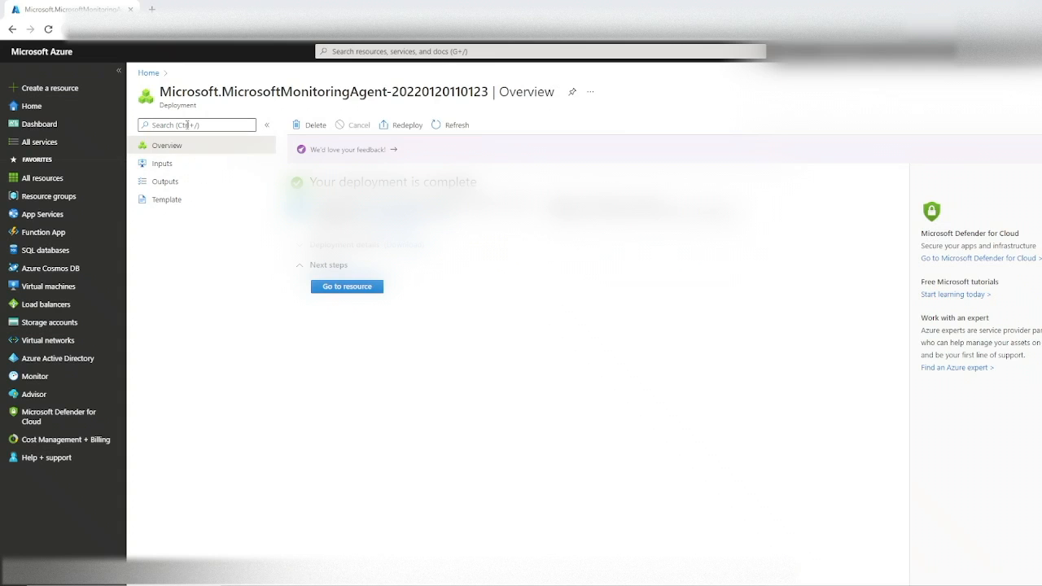
Step: Reopen SERV01 from the Azure Arc servers and view its installed extensions
left_click(409, 53)
left_click(348, 216)
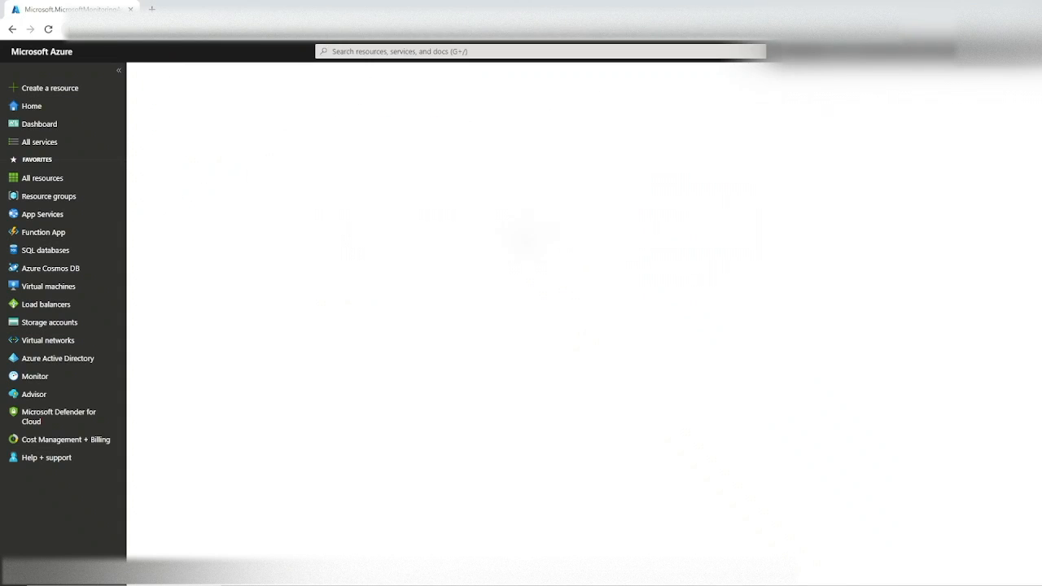
left_click(164, 317)
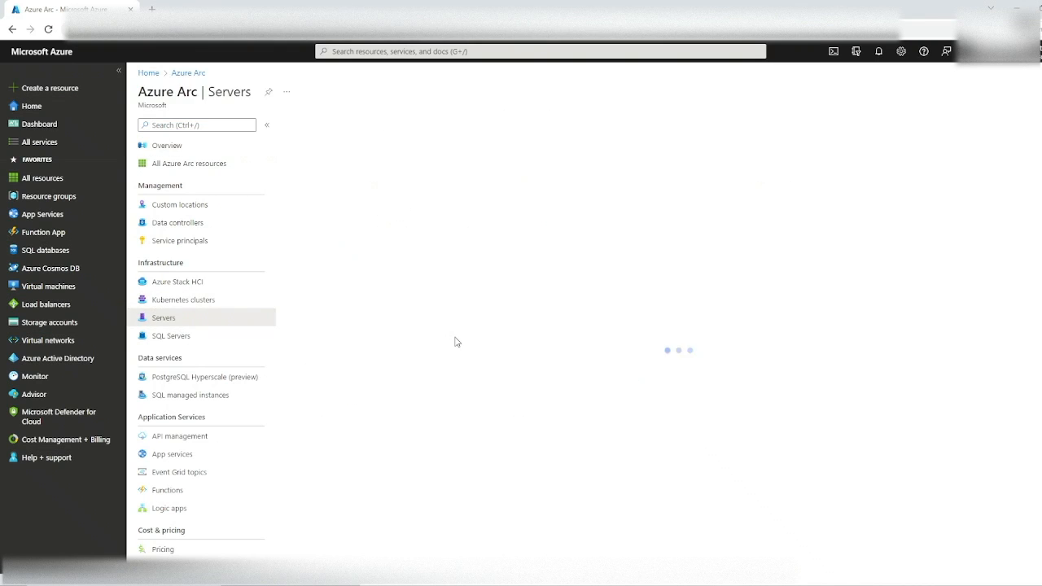
left_click(326, 214)
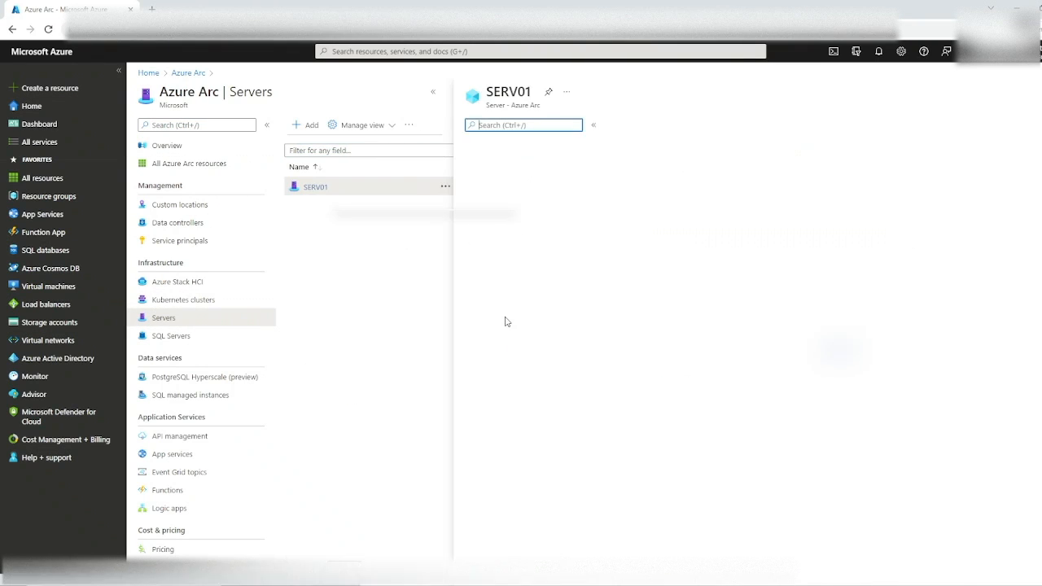
left_click(495, 277)
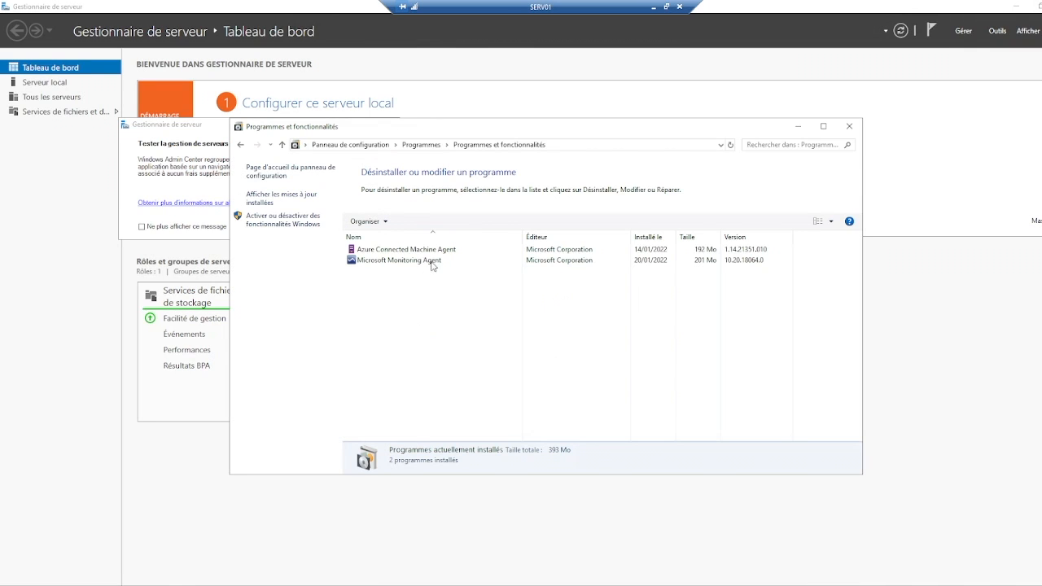
Step: Check the Microsoft Monitoring Agent entry among SERV01's installed programs, then return to the Azure portal
left_click(485, 266)
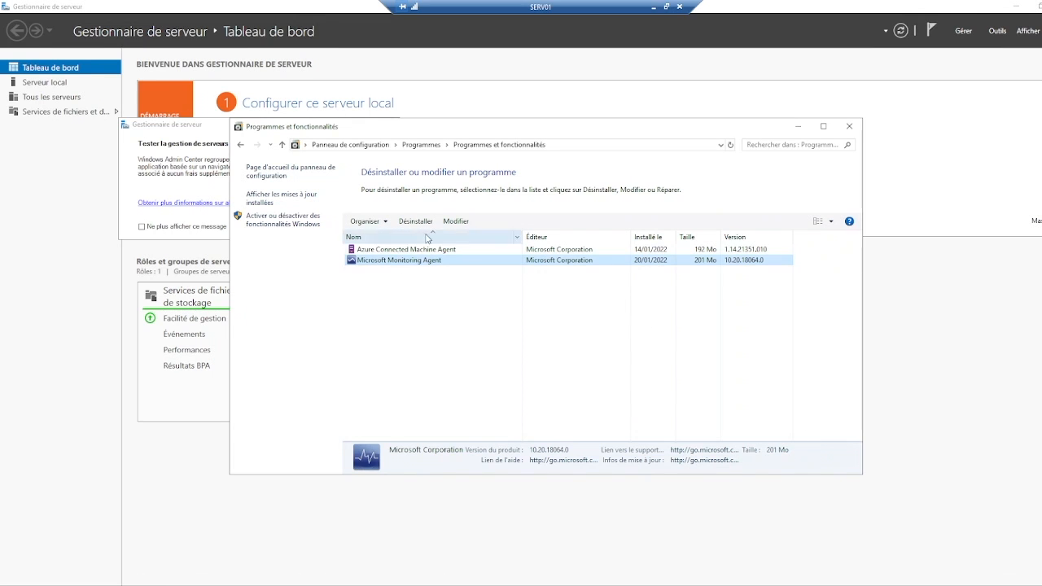
left_click(653, 8)
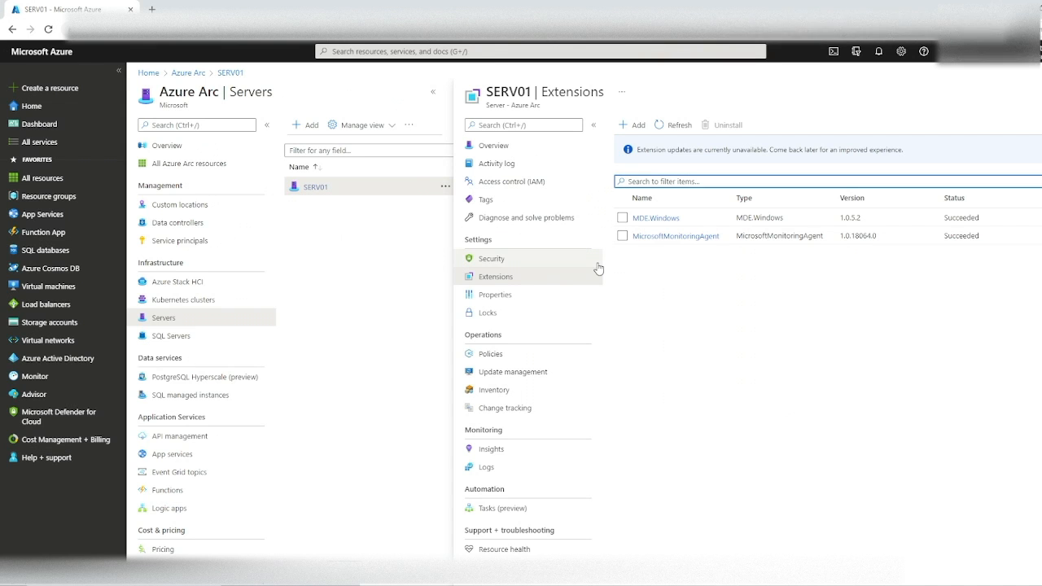
Step: Create a Microsoft Sentinel instance by adding it to the SentinelLog workspace, and acknowledge the free trial notice
left_click(551, 48)
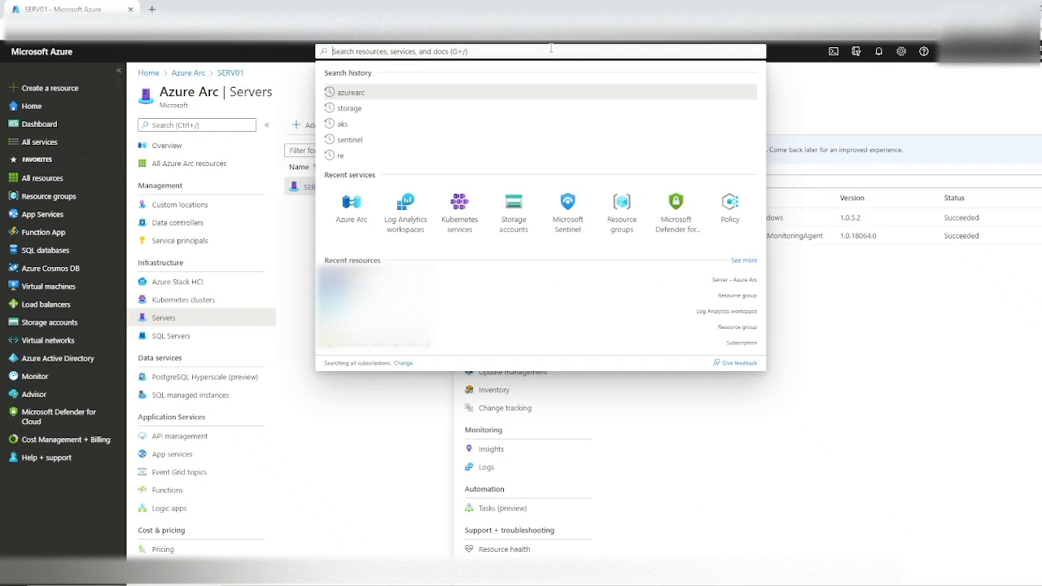
left_click(579, 221)
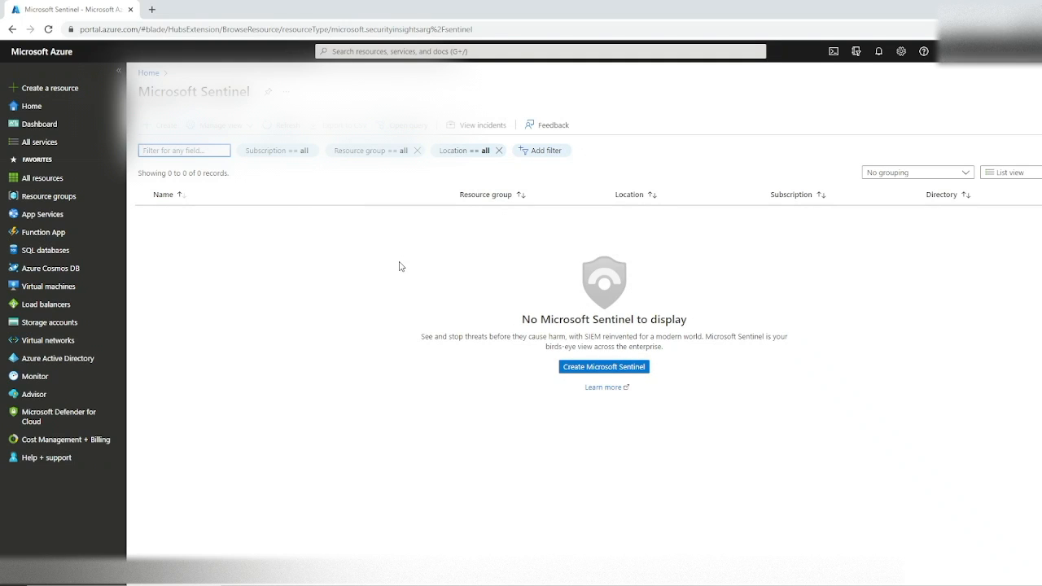
left_click(625, 368)
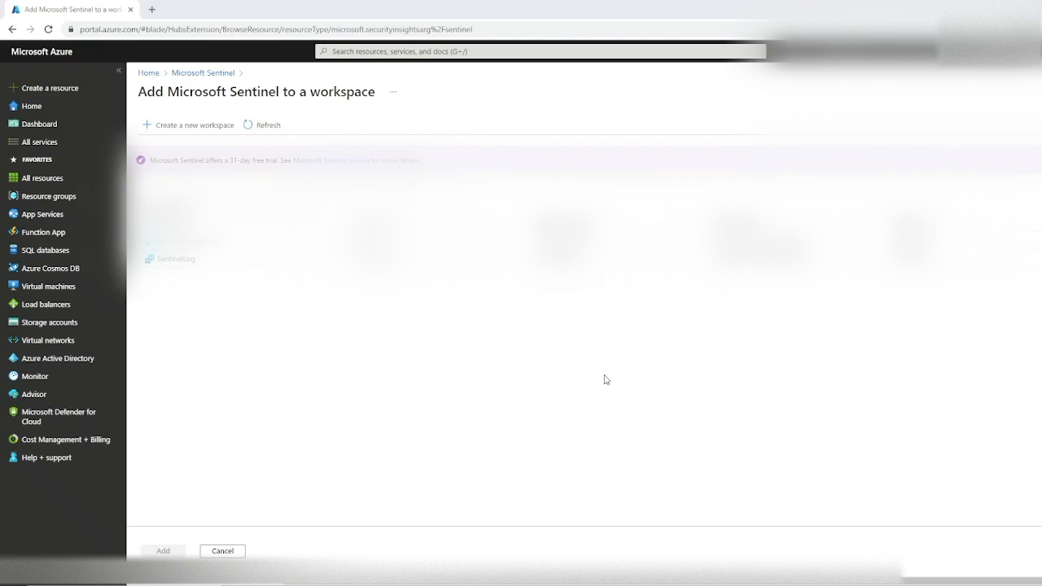
double_click(218, 267)
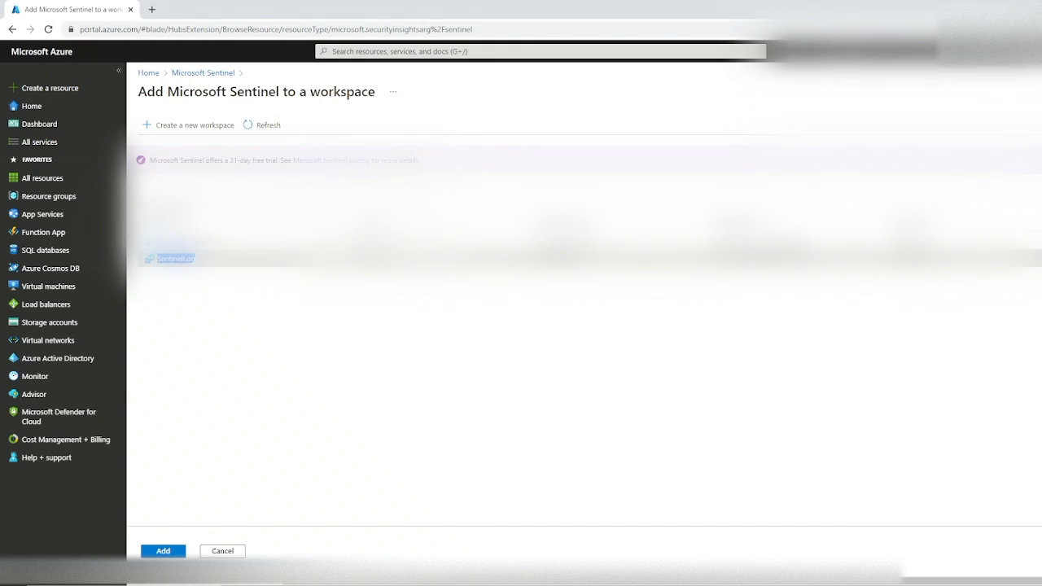
double_click(557, 258)
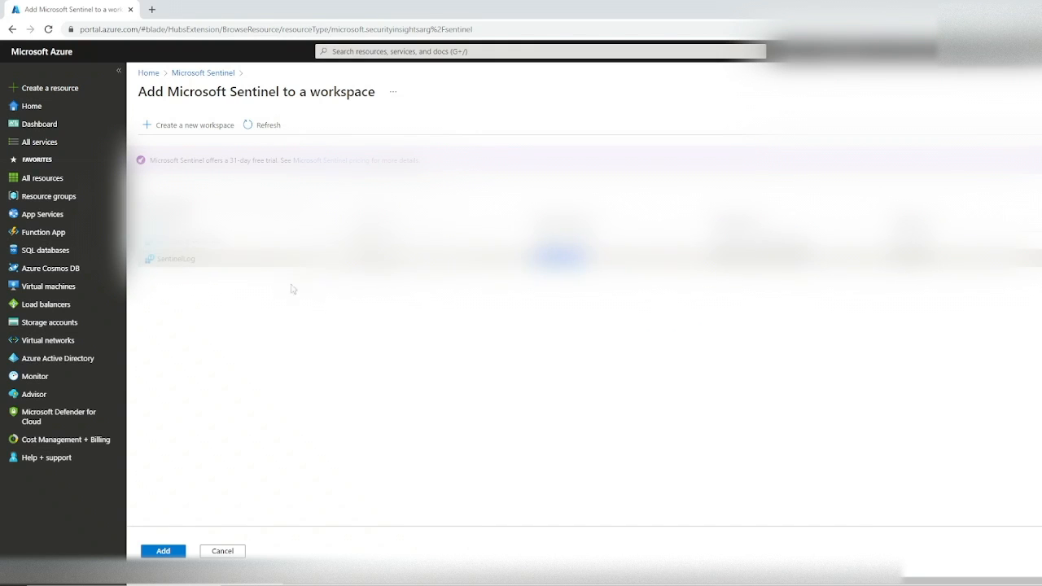
left_click(205, 261)
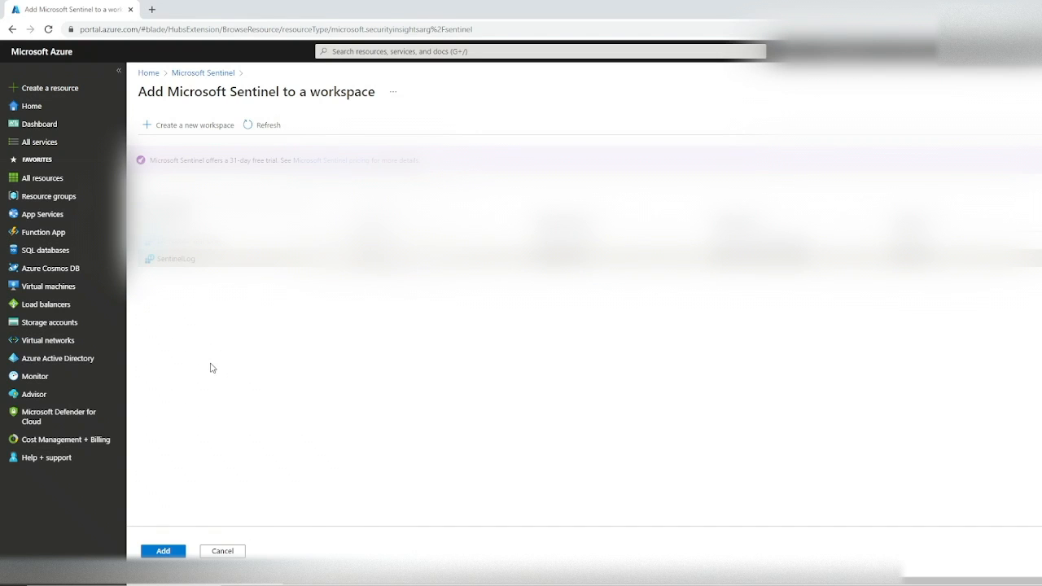
left_click(175, 554)
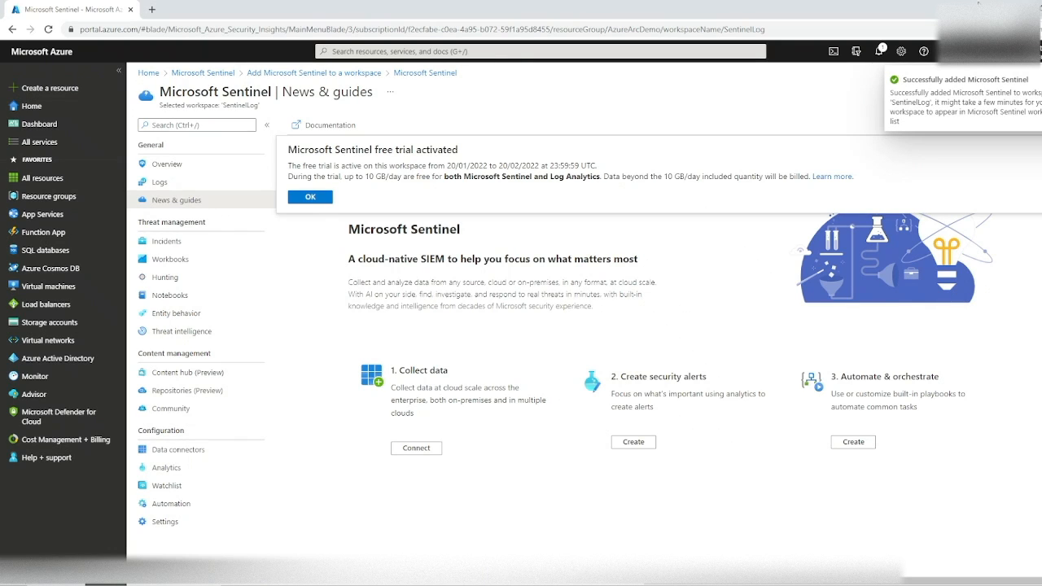
left_click(313, 197)
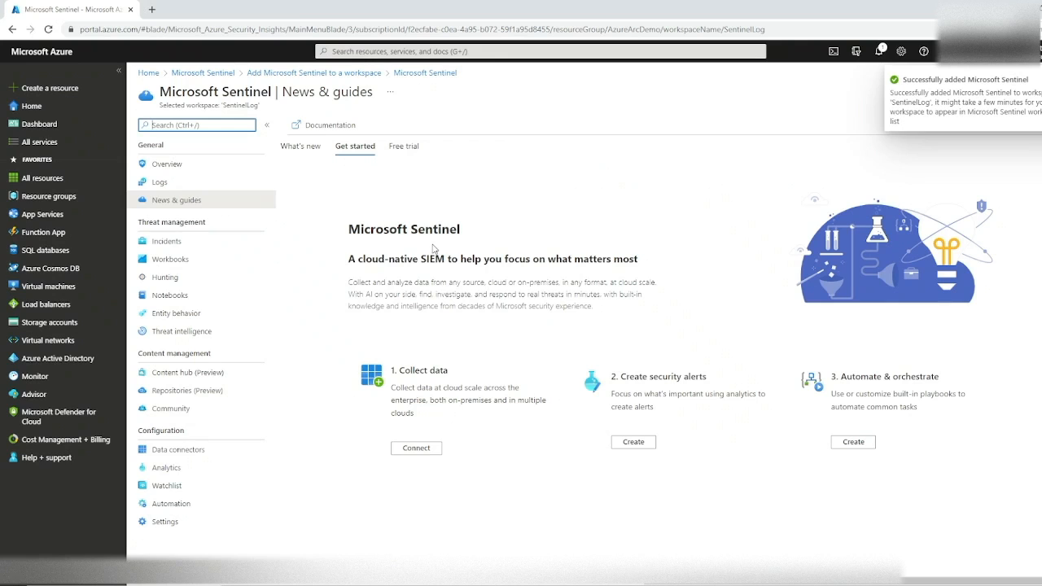
Step: Examine Microsoft Sentinel's logs, incidents and overview of events and alerts for the SentinelLog workspace
left_click(178, 186)
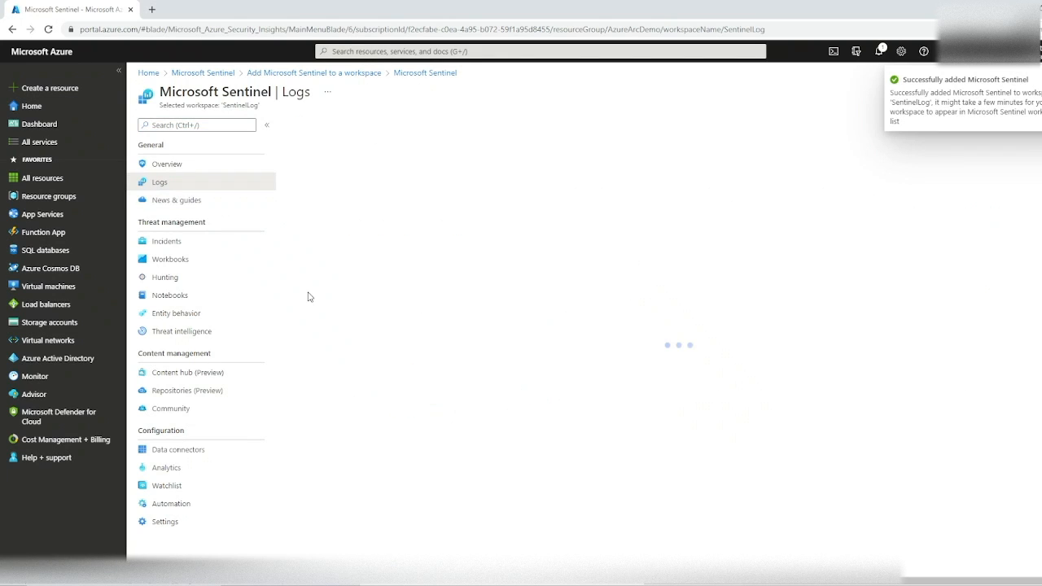
left_click(167, 163)
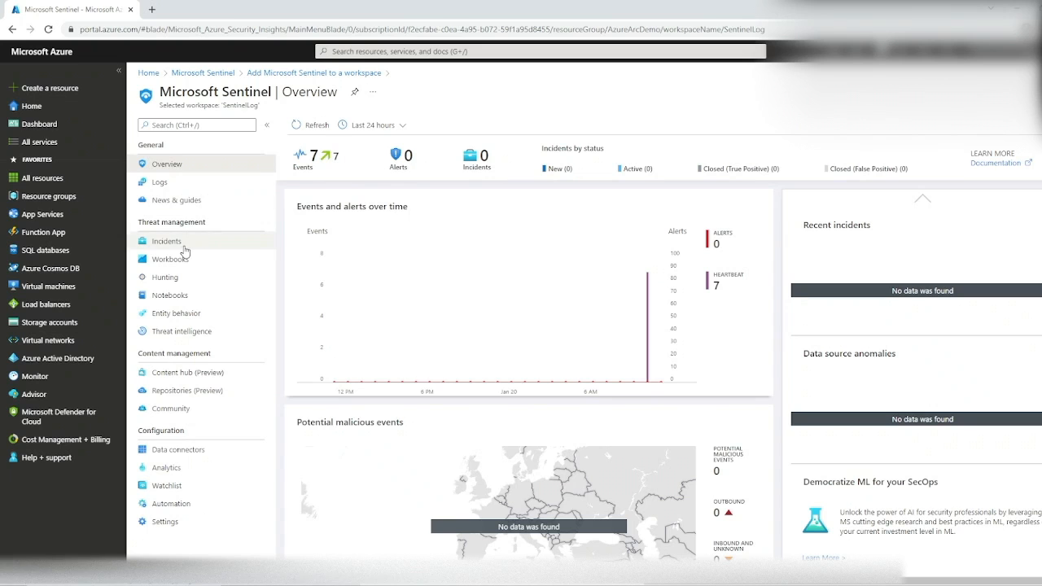
left_click(228, 242)
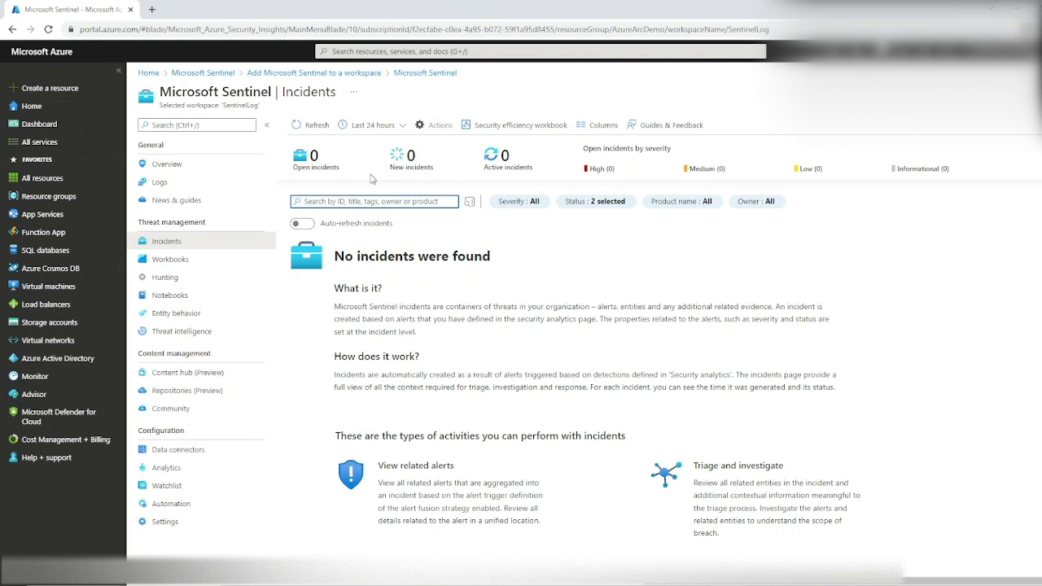
left_click(175, 165)
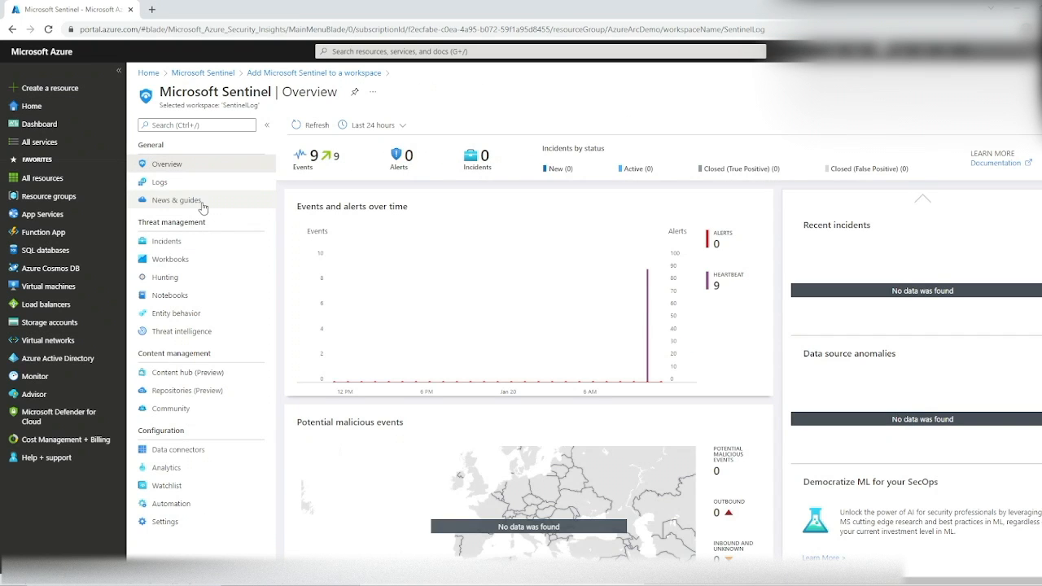